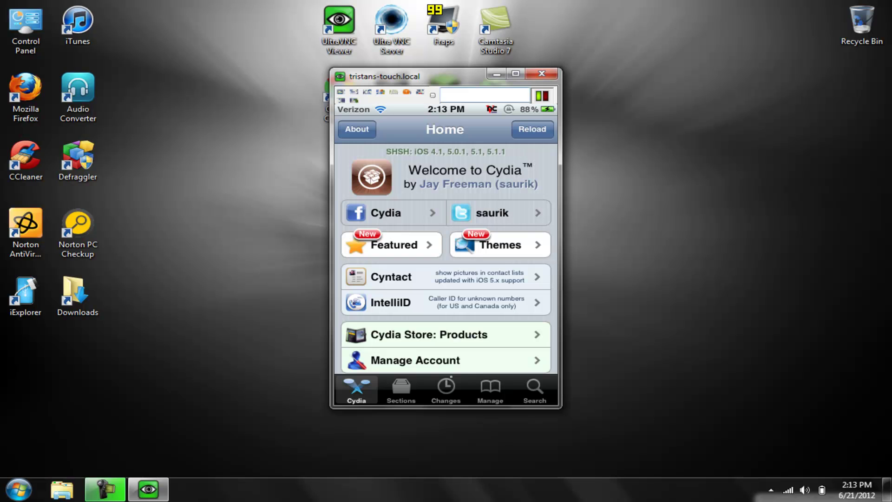
# - Open Cydia's Manage > Sources list and scroll through repositories such as ModMyi and SiNfuL iPhone Repo
pyautogui.click(489, 390)
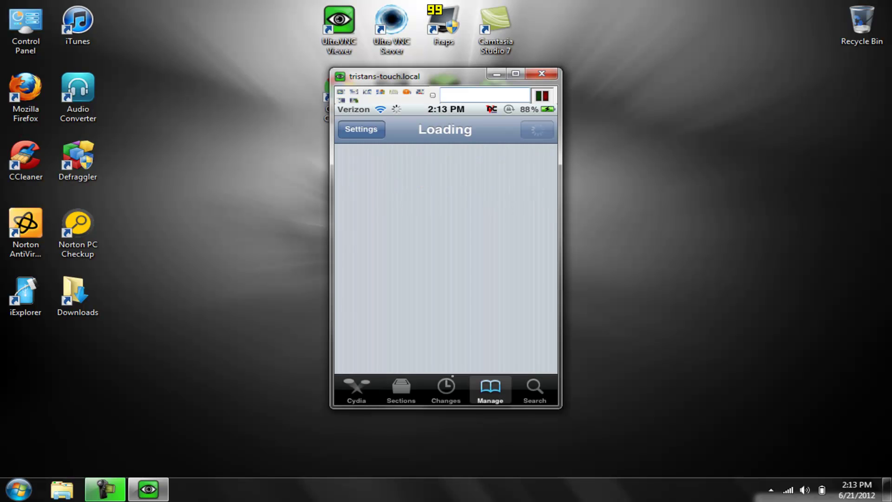
pyautogui.click(446, 253)
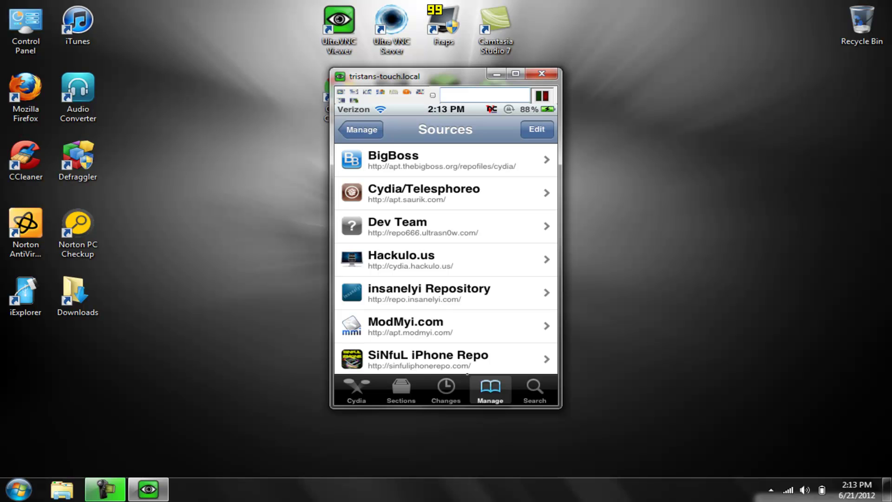
pyautogui.scroll(-3, 467, 374)
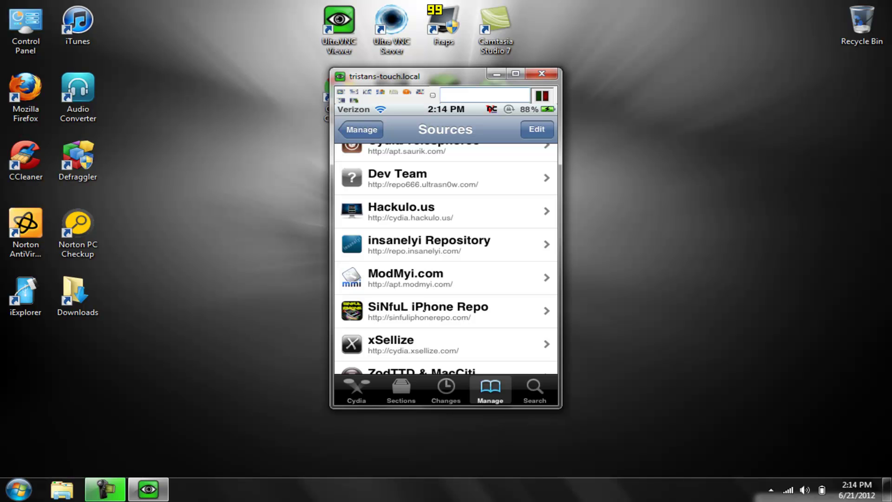
# - Search Cydia for 'pandora downloader'
pyautogui.click(536, 393)
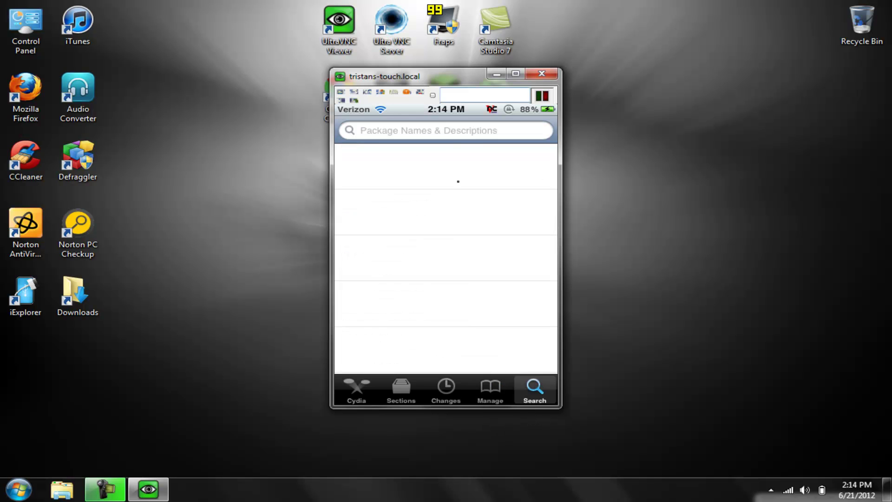
pyautogui.click(450, 133)
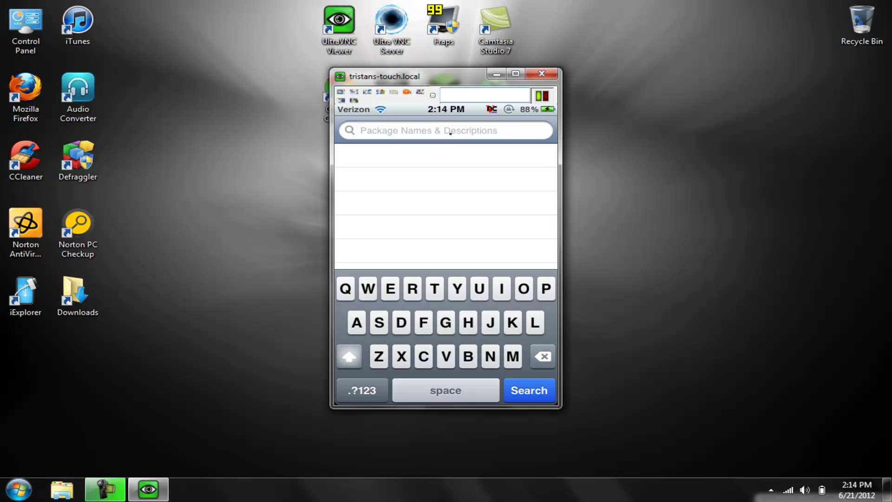
pyautogui.write('pandora dow')
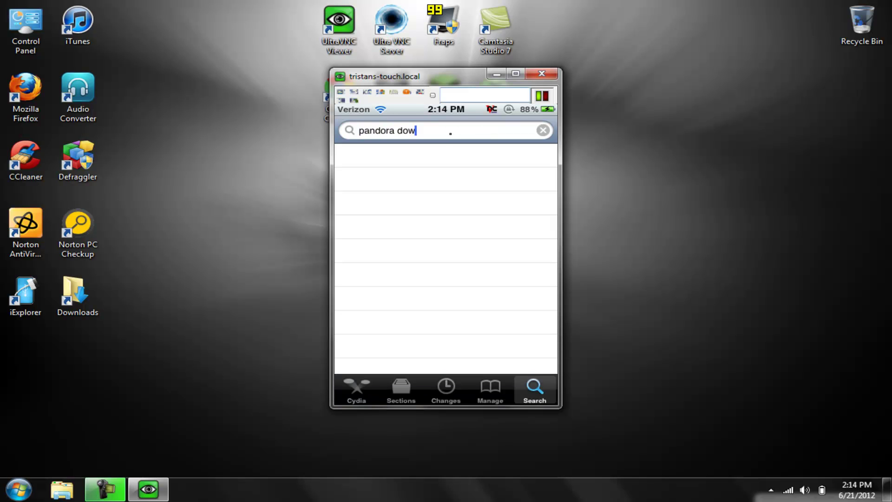
pyautogui.write('nloader')
pyautogui.press('Return')
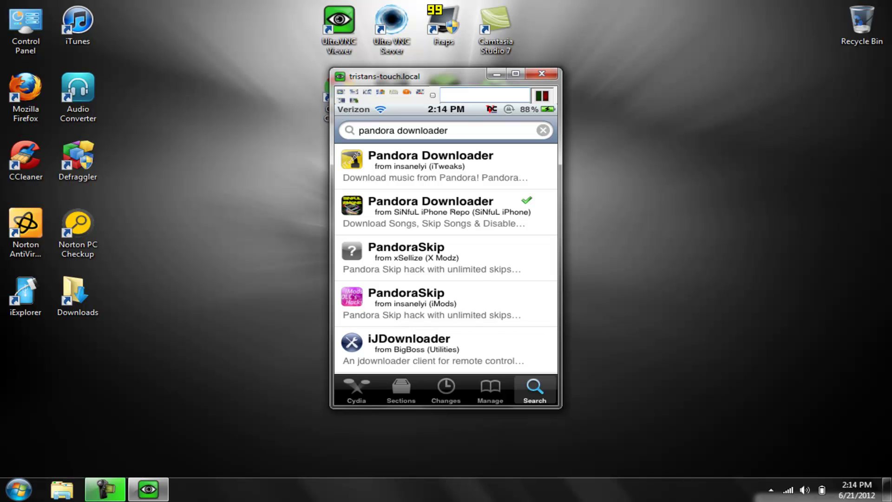
# - Confirm SiNfuL iPhone's Pandora Downloader 1.0-1 is installed, go back, and dismiss the Norton alert
pyautogui.click(454, 202)
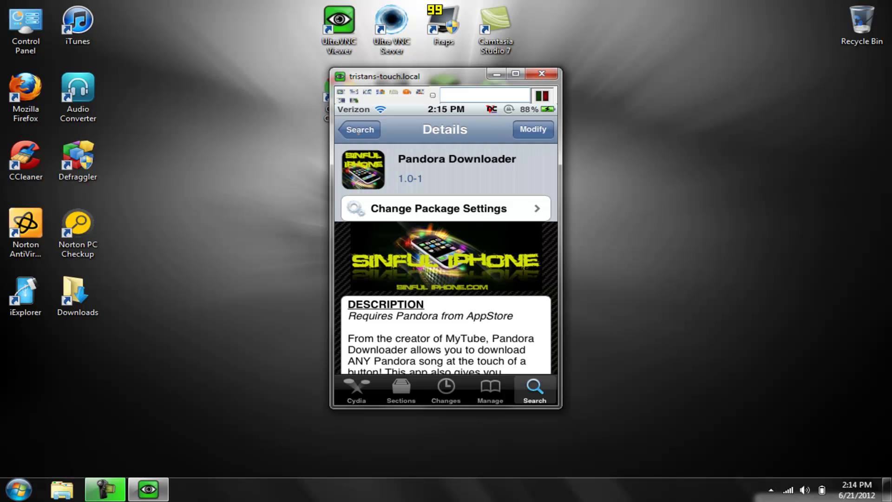
pyautogui.click(359, 132)
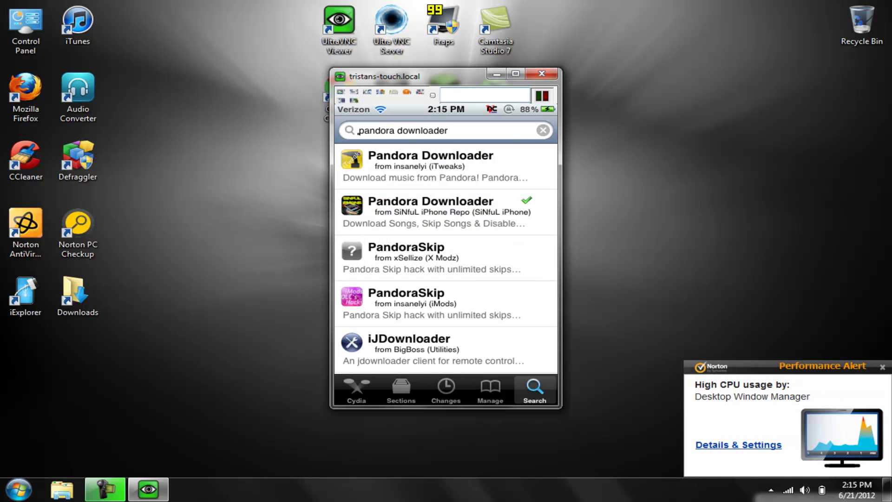
pyautogui.click(882, 367)
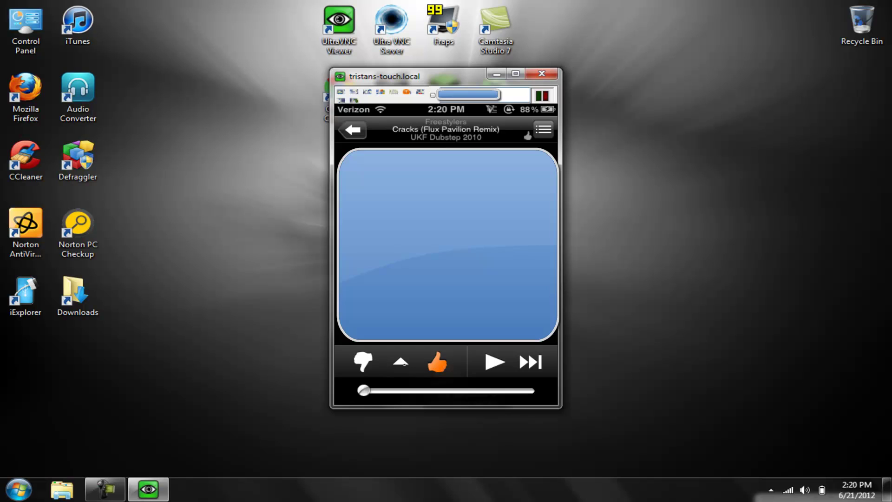
# - Bring up the save options sheet for the playing track 'Cracks (Flux Pavilion Remix)'
pyautogui.click(400, 362)
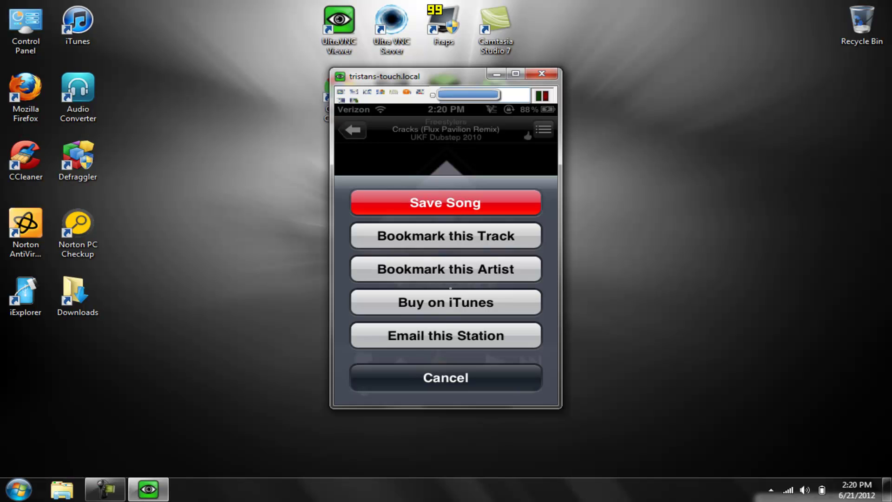
# - Save 'Cracks (Flux Pavilion Remix)', check its download progress, then return to the Music list
pyautogui.click(452, 202)
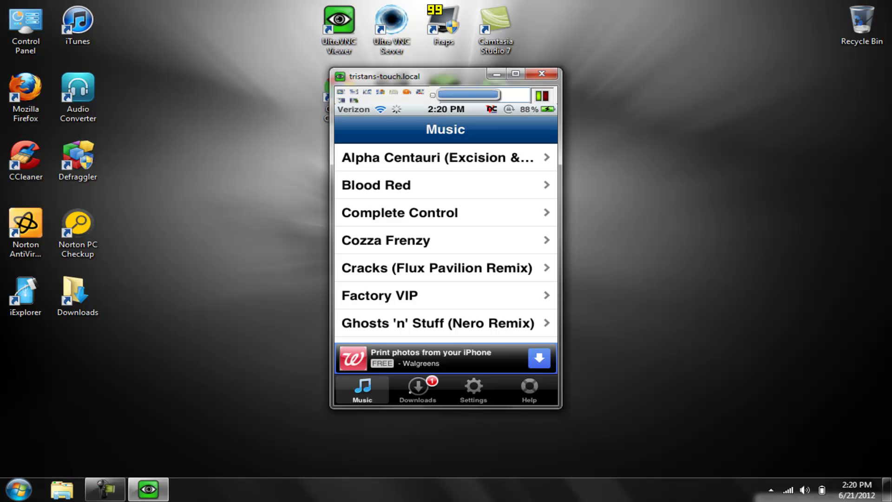
pyautogui.click(417, 388)
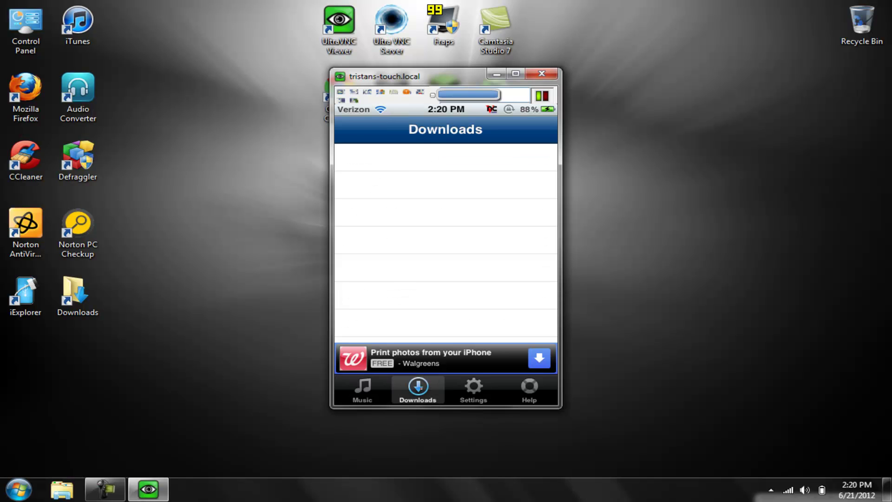
pyautogui.click(362, 387)
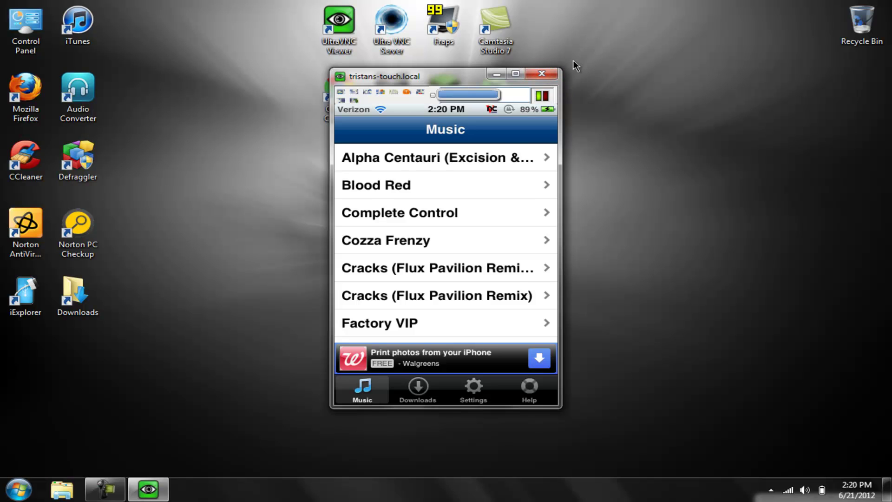
# - Close the iPod remote view and open var > mobile > Media > Pandora in iExplorer
pyautogui.click(552, 77)
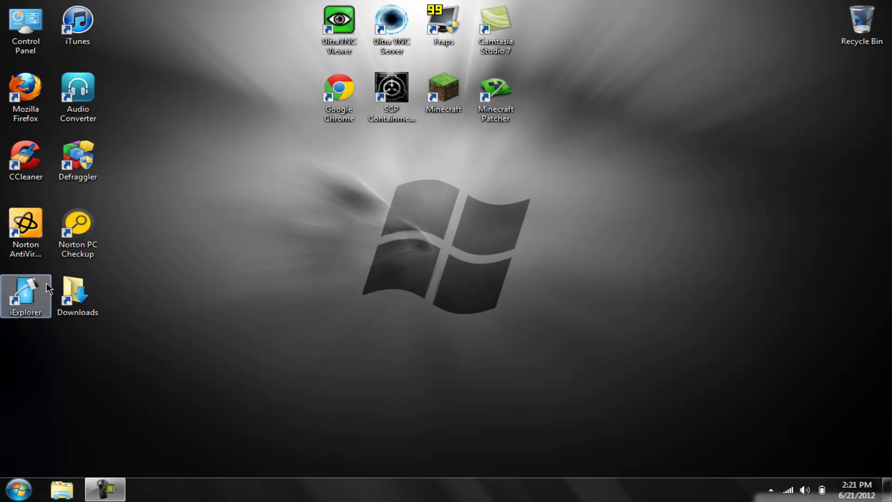
pyautogui.doubleClick(31, 307)
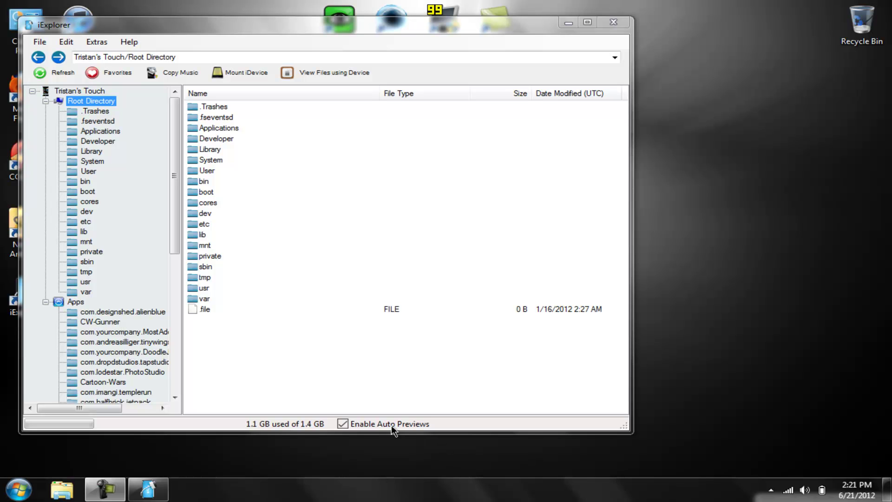
pyautogui.doubleClick(204, 299)
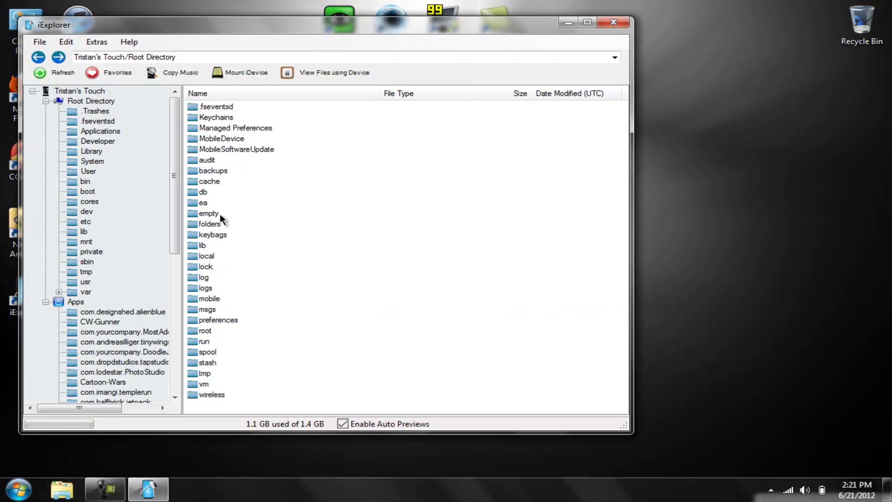
pyautogui.doubleClick(213, 299)
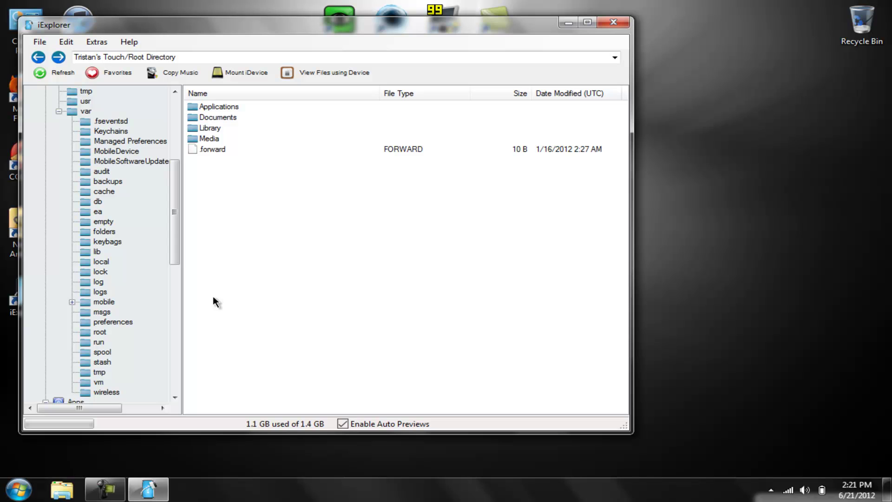
pyautogui.doubleClick(208, 138)
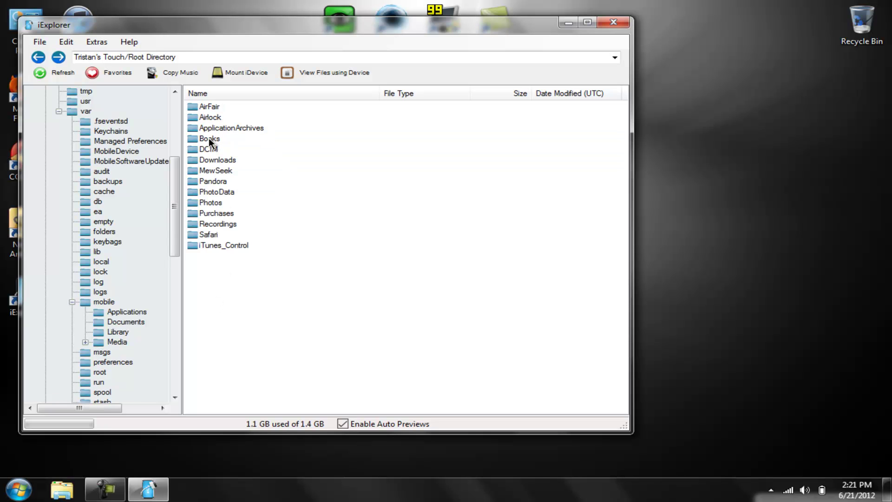
pyautogui.doubleClick(213, 183)
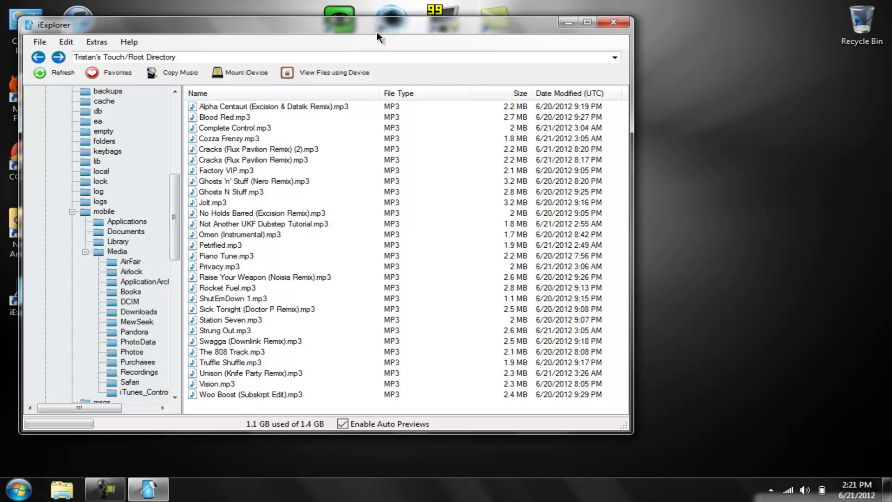
# - Copy 'Cracks (Flux Pavilion Remix) (2).mp3' from the Pandora folder onto the desktop
pyautogui.moveTo(367, 26)
pyautogui.mouseDown()
pyautogui.moveTo(534, 36)
pyautogui.moveTo(546, 22)
pyautogui.mouseUp()
pyautogui.moveTo(441, 149); pyautogui.dragTo(399, 148)
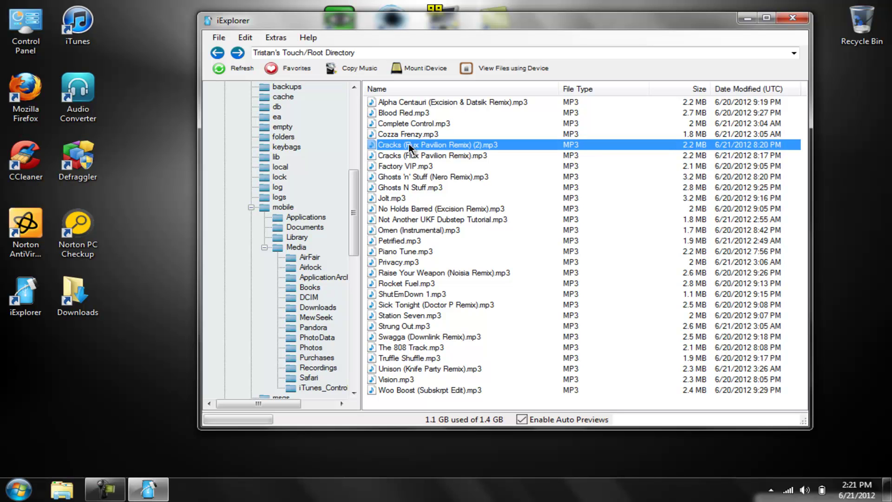
pyautogui.moveTo(410, 148)
pyautogui.mouseDown()
pyautogui.moveTo(248, 239)
pyautogui.moveTo(157, 331)
pyautogui.mouseUp()
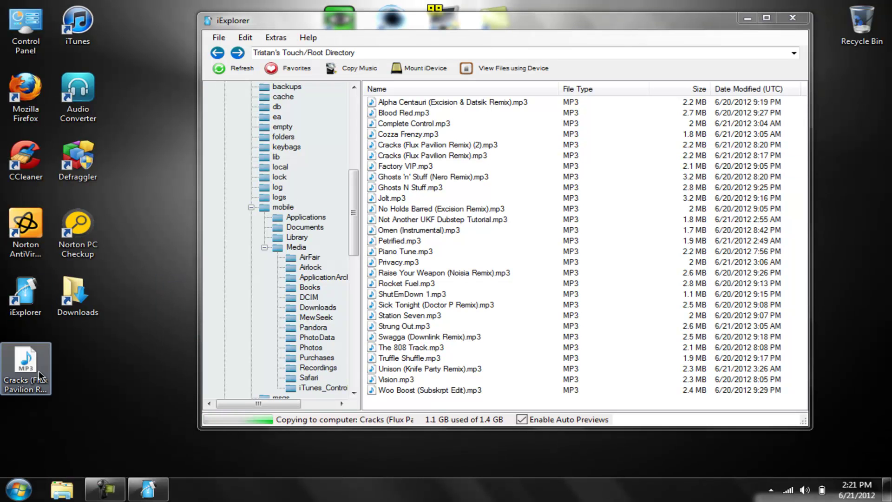
# - Close iExplorer and launch Free Audio Converter, checking the output format is M4A
pyautogui.click(793, 18)
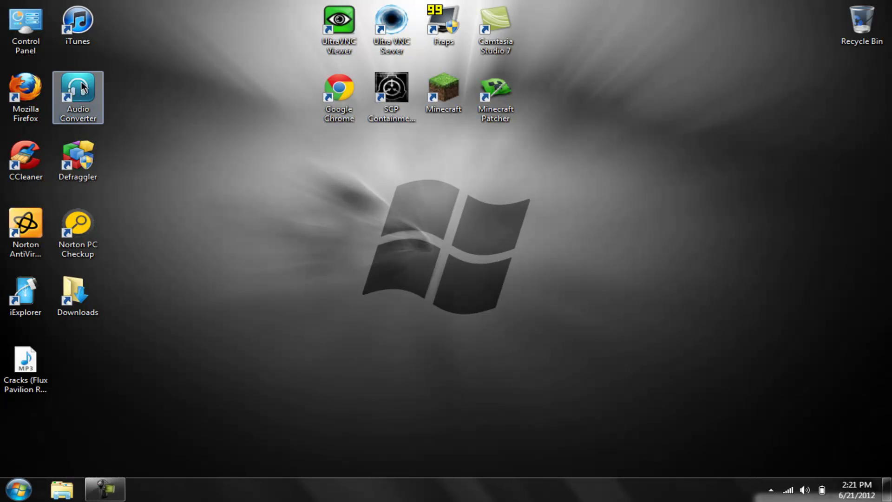
pyautogui.click(85, 94)
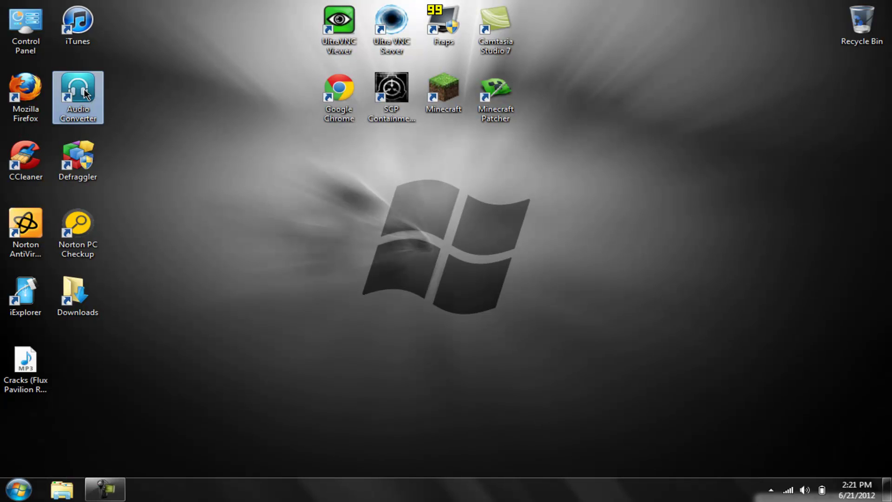
pyautogui.doubleClick(85, 93)
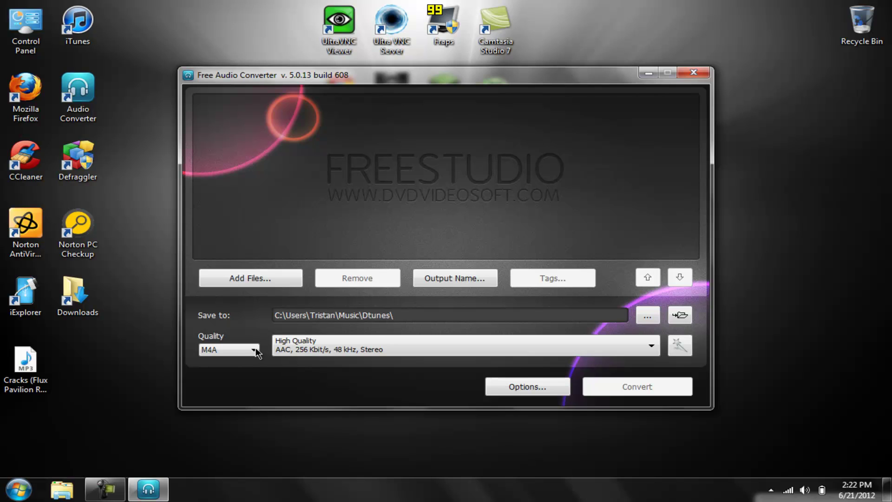
pyautogui.click(246, 354)
# - Add the desktop's 'Cracks (Flux Pavilion Remix) (2).mp3', keeping M4A High Quality AAC 256 Kbit/s output
pyautogui.click(268, 285)
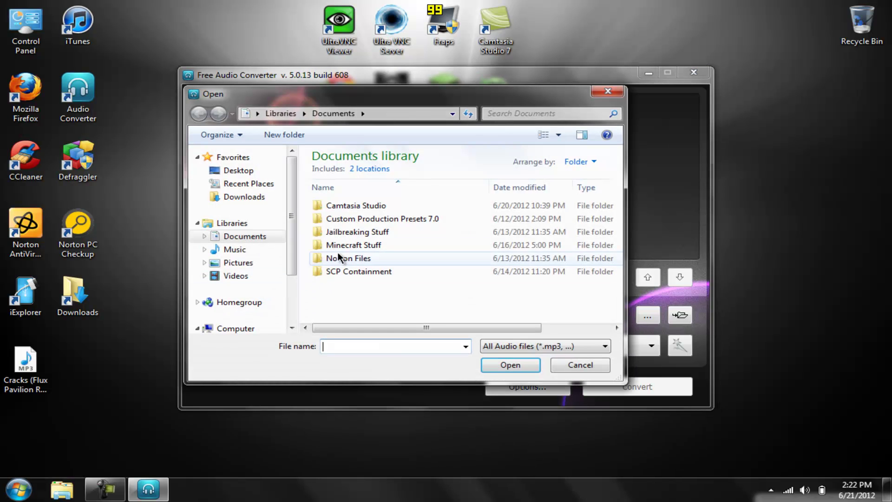
pyautogui.click(237, 170)
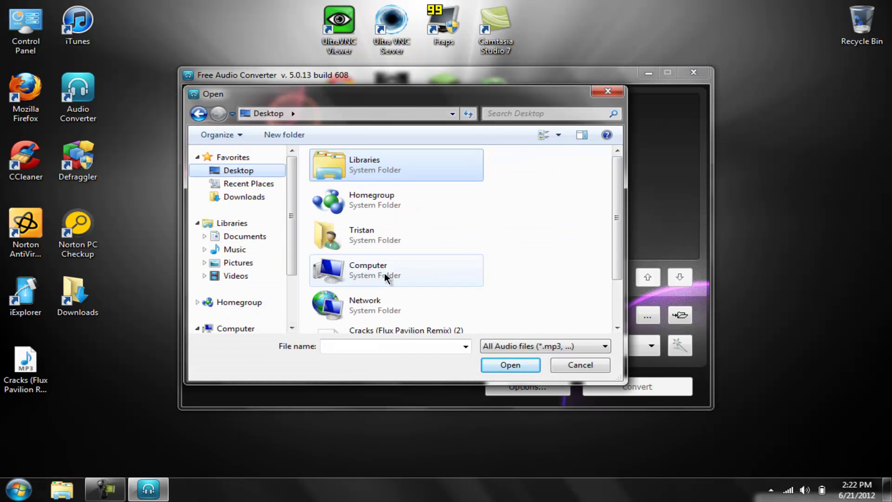
pyautogui.doubleClick(418, 328)
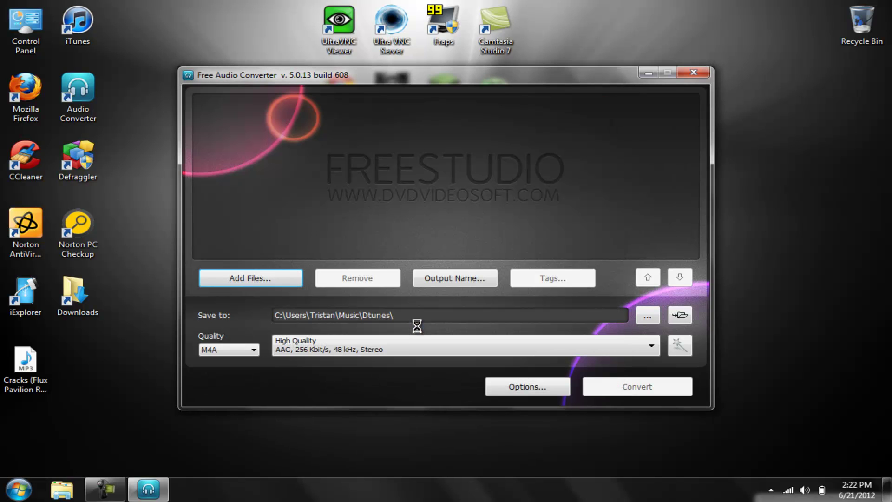
pyautogui.click(257, 351)
pyautogui.click(256, 350)
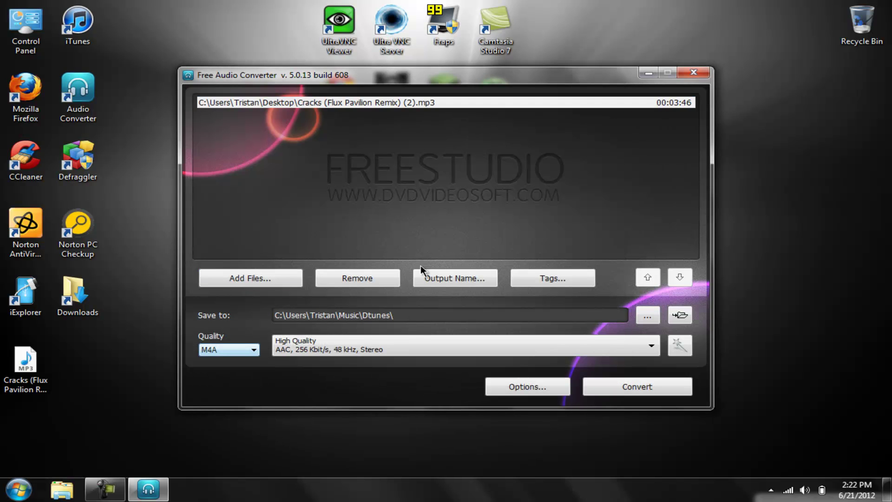
# - Convert the Cracks track to M4A in Music\Dtunes and close the finished progress window
pyautogui.click(621, 390)
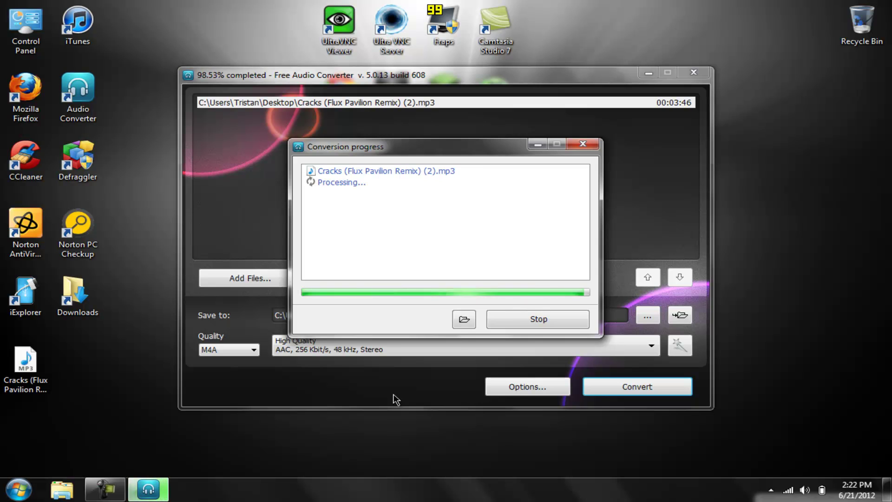
pyautogui.click(555, 317)
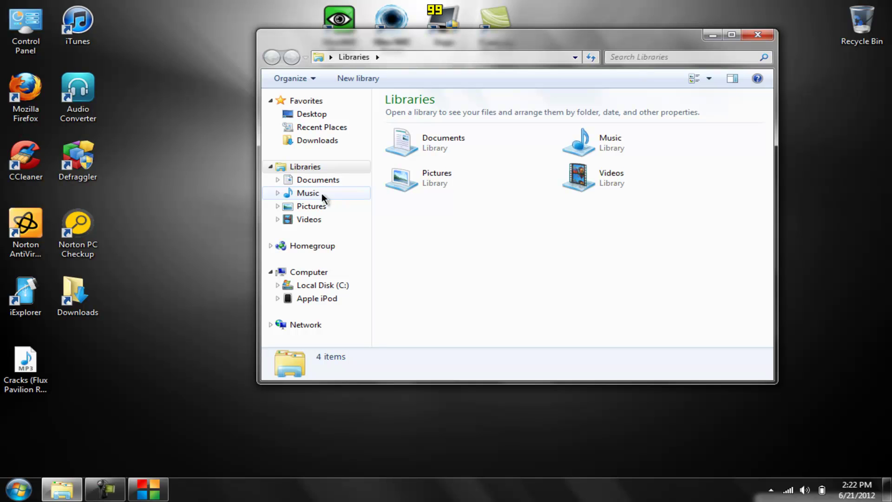
# - Open Music\Dtunes in Explorer, select the converted Cracks M4A file, and launch iTunes
pyautogui.click(322, 195)
pyautogui.click(427, 153)
pyautogui.doubleClick(428, 154)
pyautogui.click(439, 151)
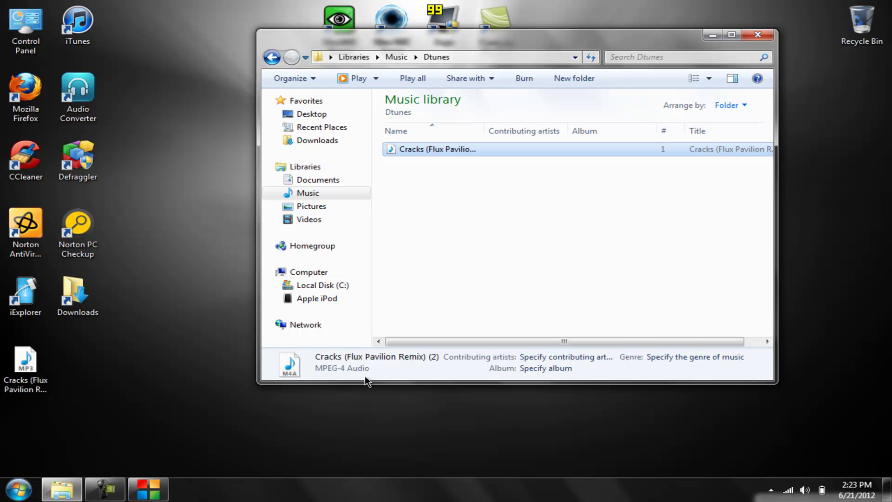
pyautogui.doubleClick(86, 29)
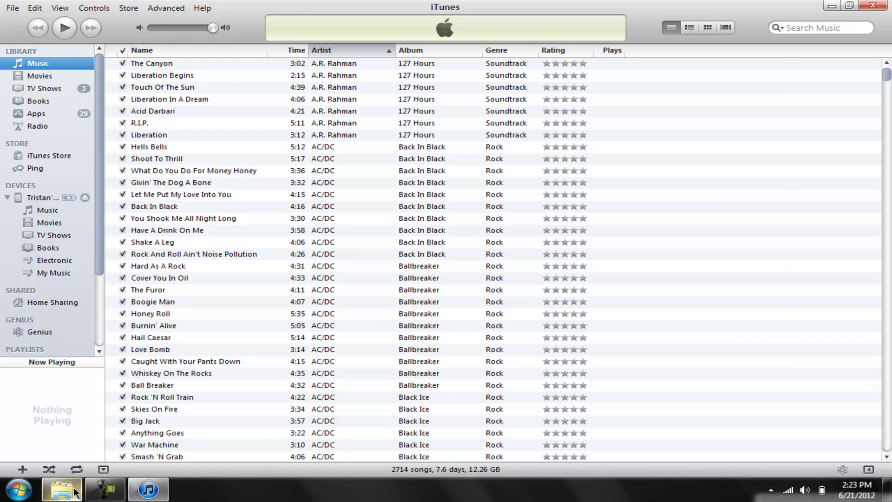
# - Drag the Cracks M4A from Dtunes into iTunes, then select the new track at the library's end
pyautogui.click(62, 489)
pyautogui.moveTo(456, 149)
pyautogui.mouseDown()
pyautogui.moveTo(237, 197)
pyautogui.moveTo(171, 222)
pyautogui.mouseUp()
pyautogui.click(758, 34)
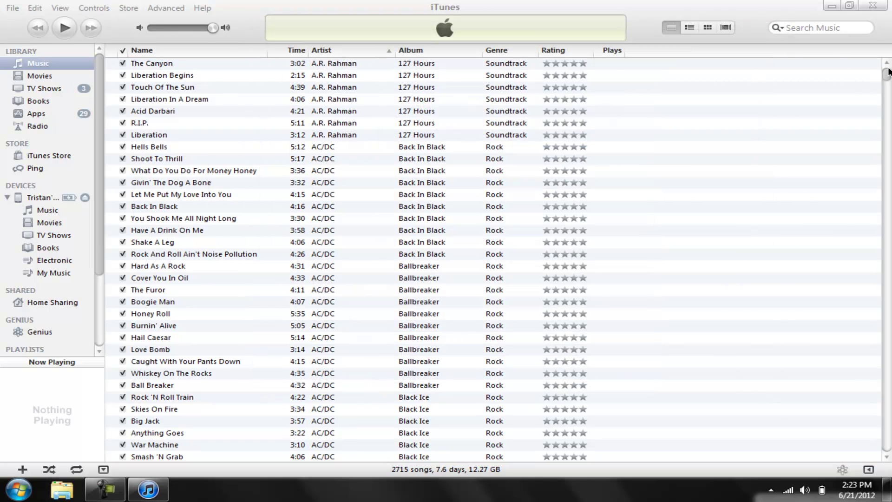
pyautogui.moveTo(886, 79); pyautogui.dragTo(882, 495)
pyautogui.click(195, 455)
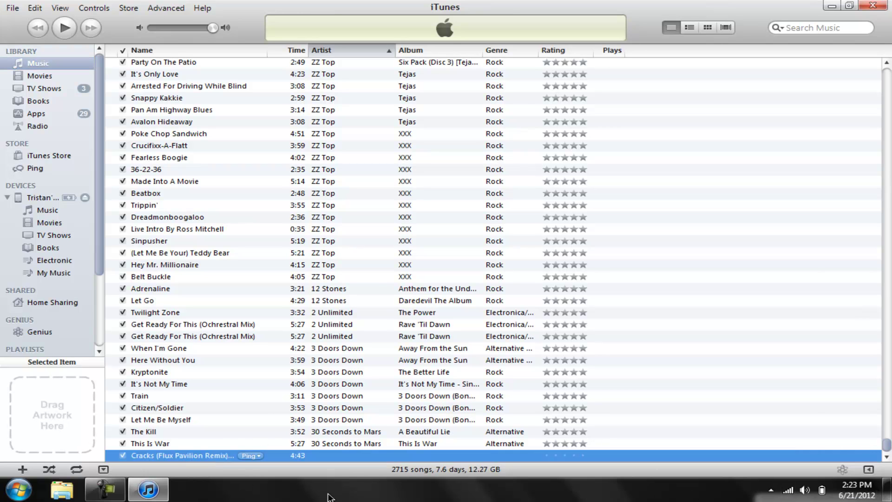